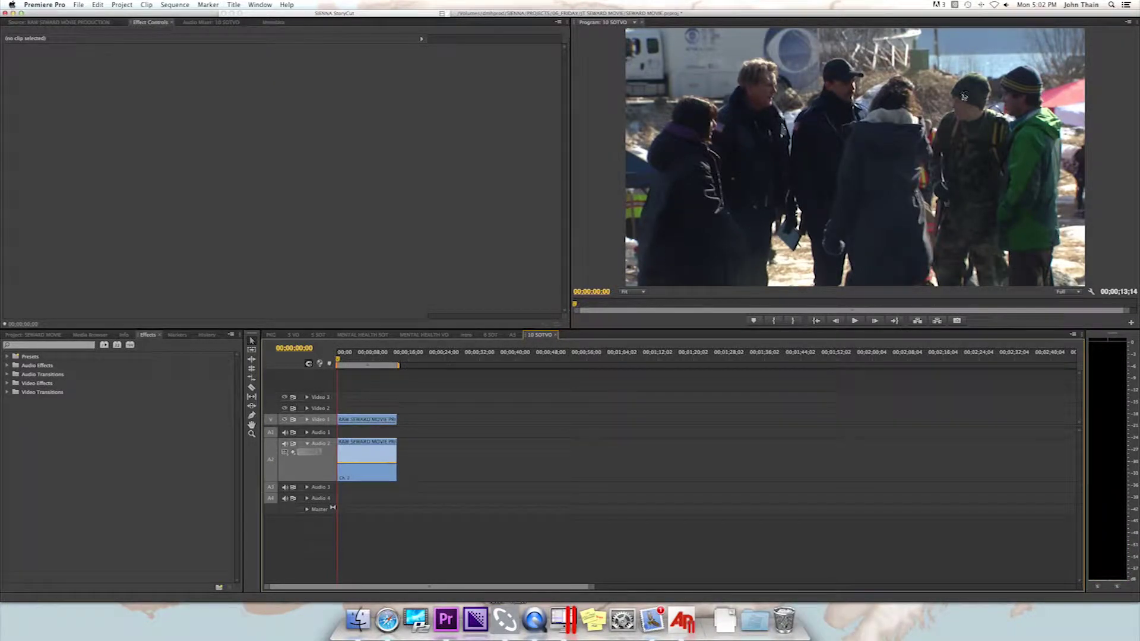
# - Preview the handheld clip by playing it from the start
pyautogui.moveTo(347, 359)
pyautogui.mouseDown()
pyautogui.moveTo(384, 358)
pyautogui.moveTo(354, 360)
pyautogui.mouseUp()
pyautogui.press('Home')
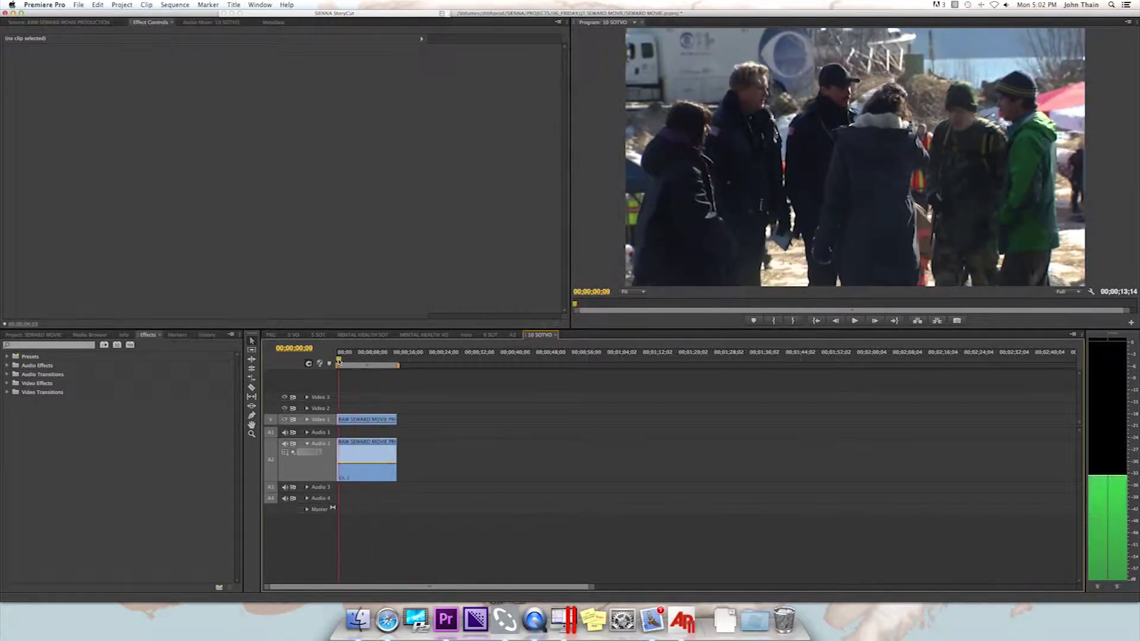
pyautogui.press('space')
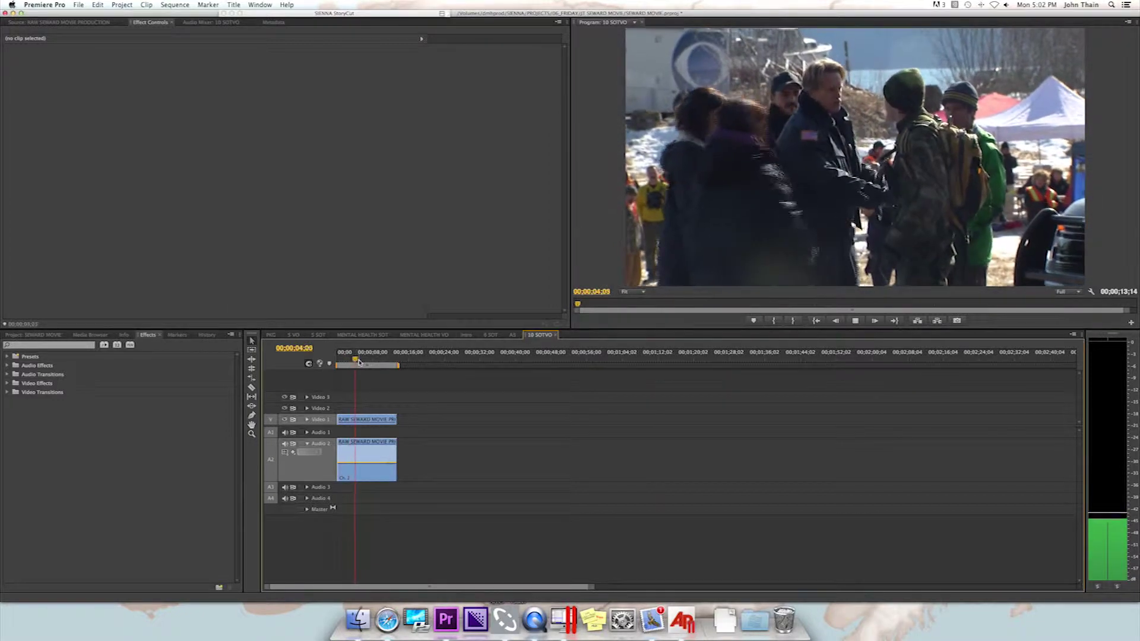
pyautogui.press('space')
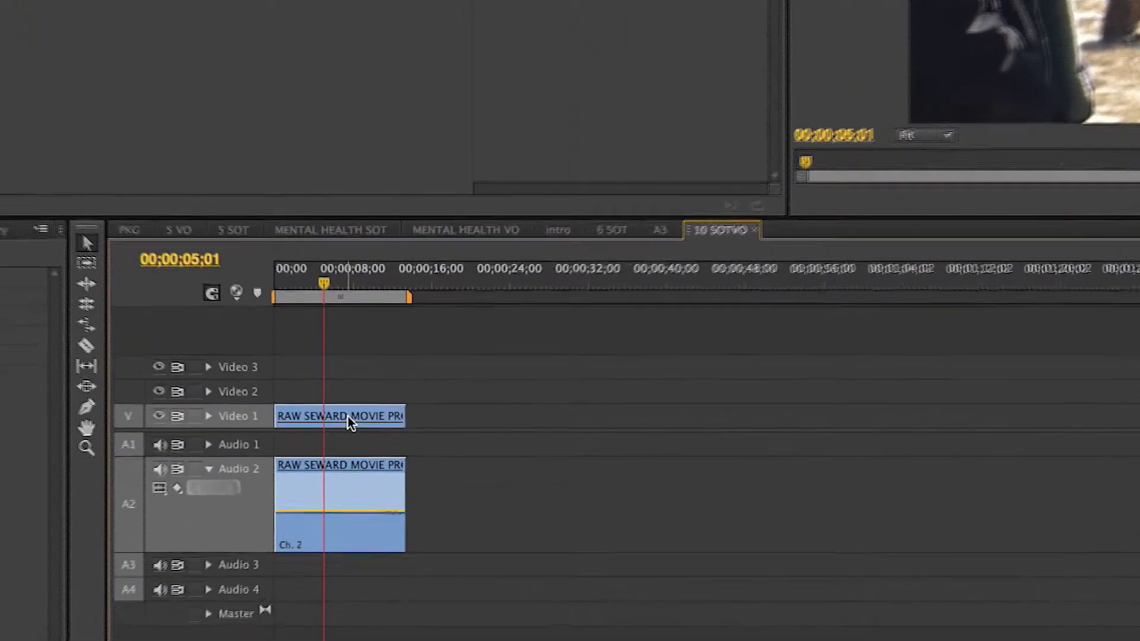
# - Copy the clip onto Video 2 above the original and park the playhead at 00;00;02;03
pyautogui.moveTo(347, 408); pyautogui.dragTo(344, 387)
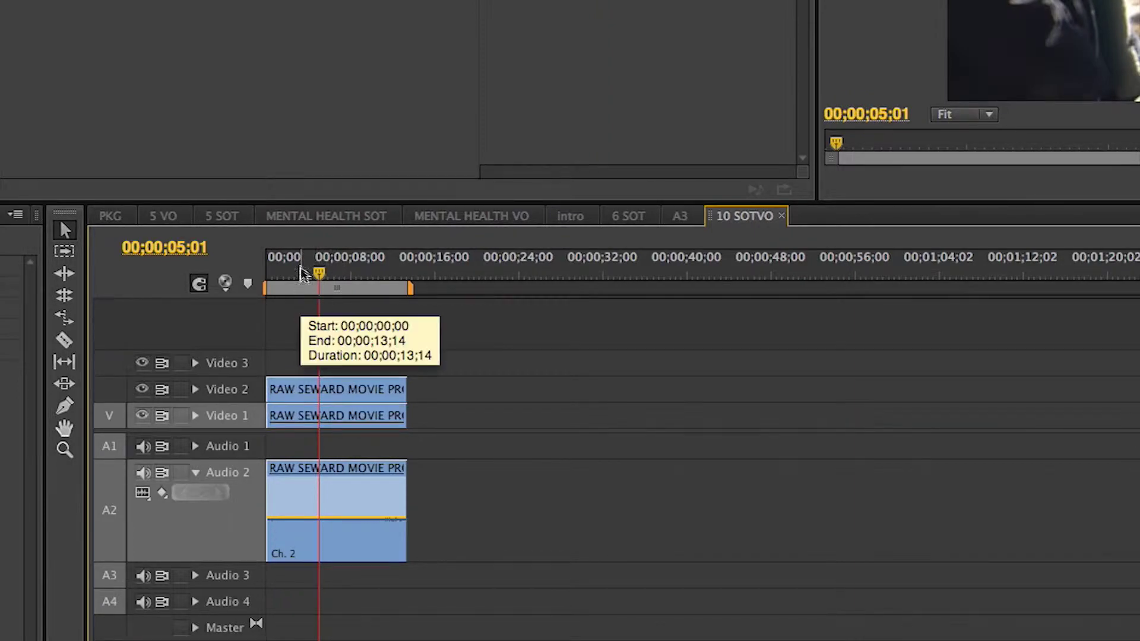
pyautogui.click(289, 286)
pyautogui.moveTo(289, 285); pyautogui.dragTo(287, 286)
pyautogui.click(3, 330)
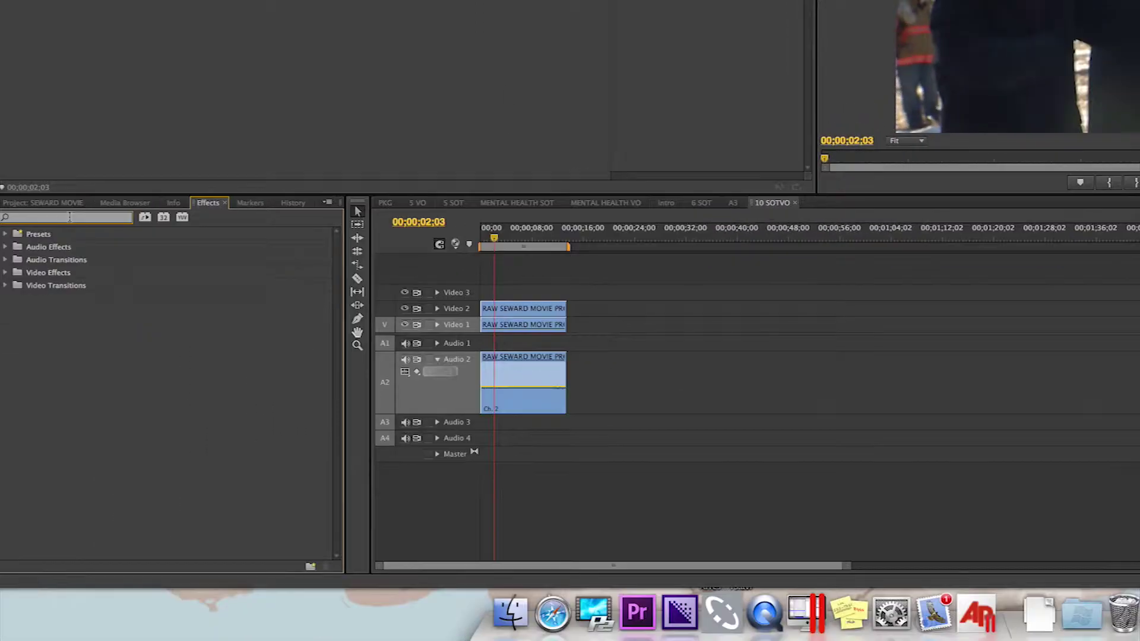
# - Apply Circle to the Video 2 clip with radius 168, centre 822, 313, Stencil Alpha blending
pyautogui.write('circ')
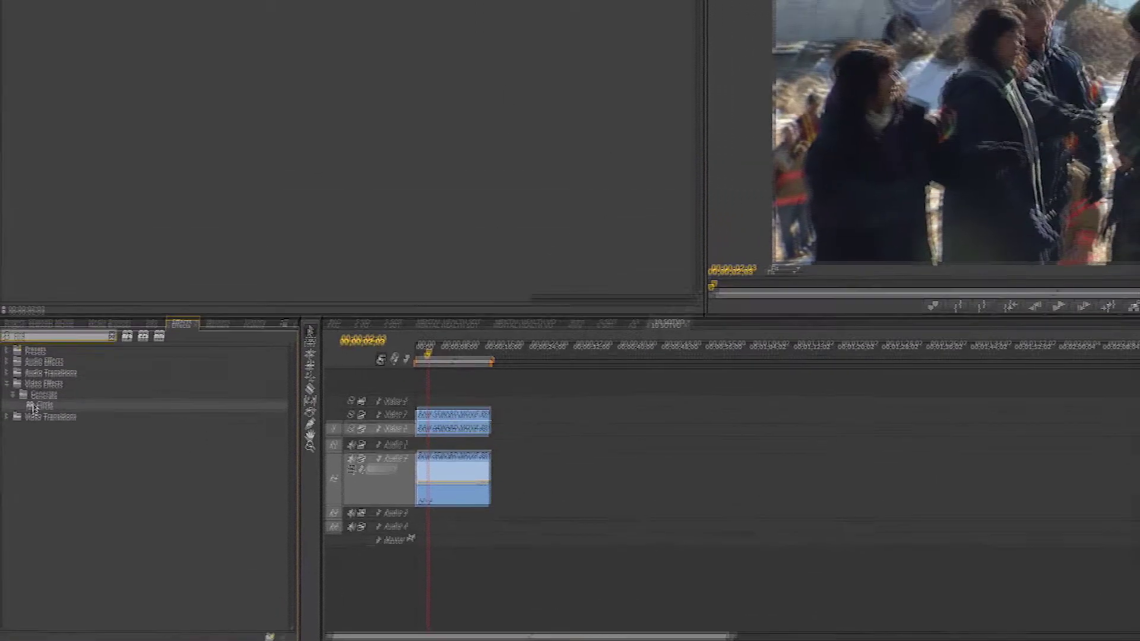
pyautogui.moveTo(48, 298); pyautogui.dragTo(482, 308)
pyautogui.moveTo(392, 464); pyautogui.dragTo(417, 466)
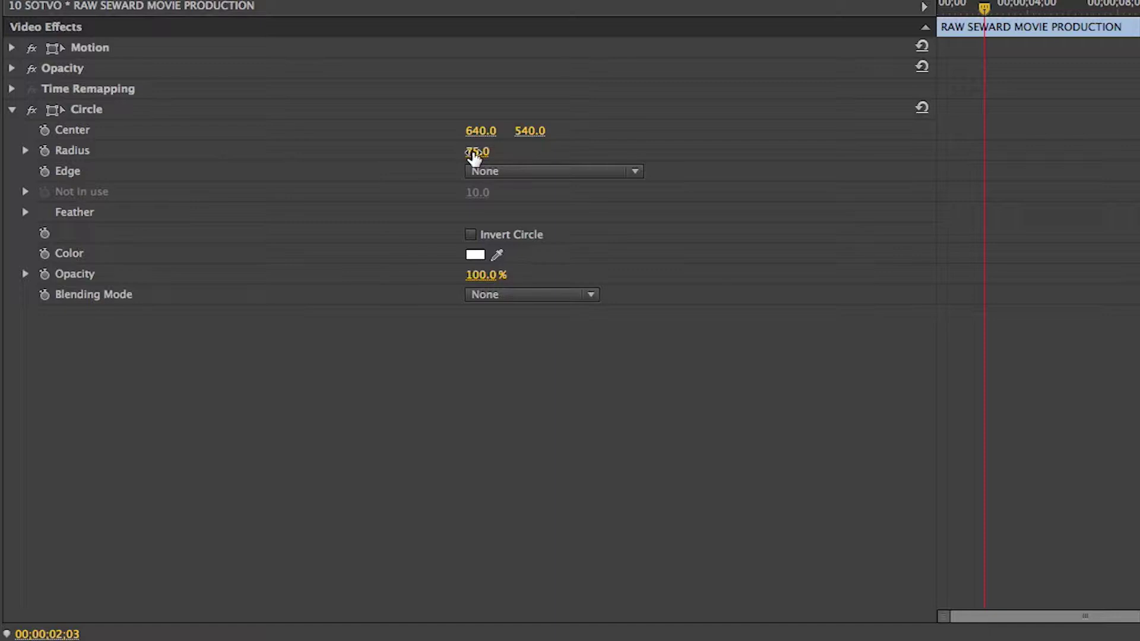
pyautogui.moveTo(475, 154); pyautogui.dragTo(506, 154)
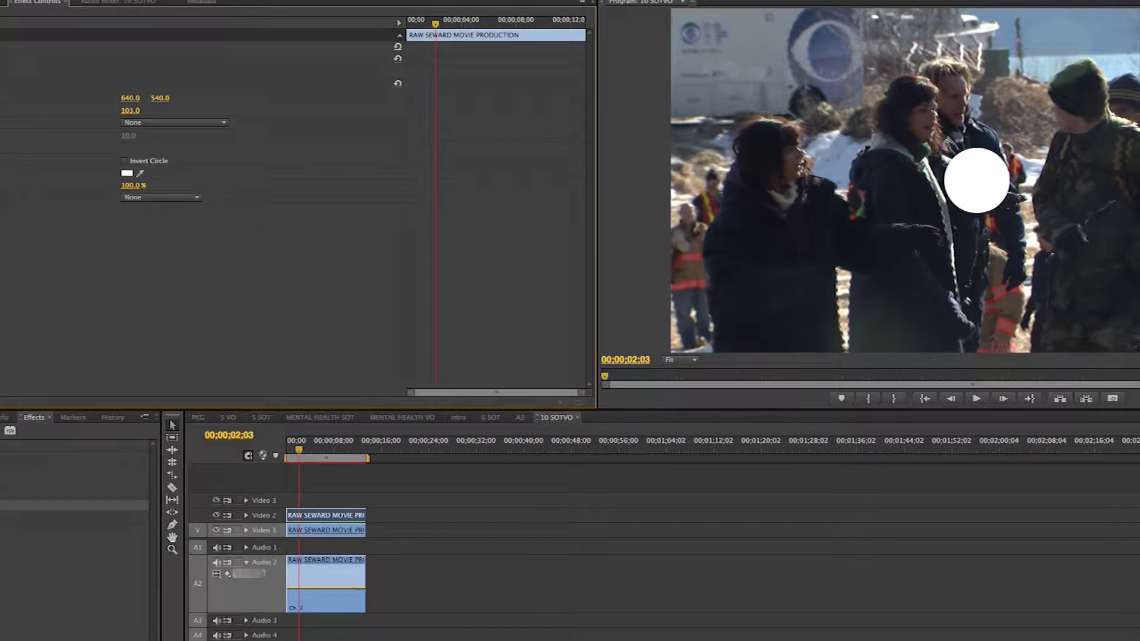
pyautogui.moveTo(131, 110); pyautogui.dragTo(154, 119)
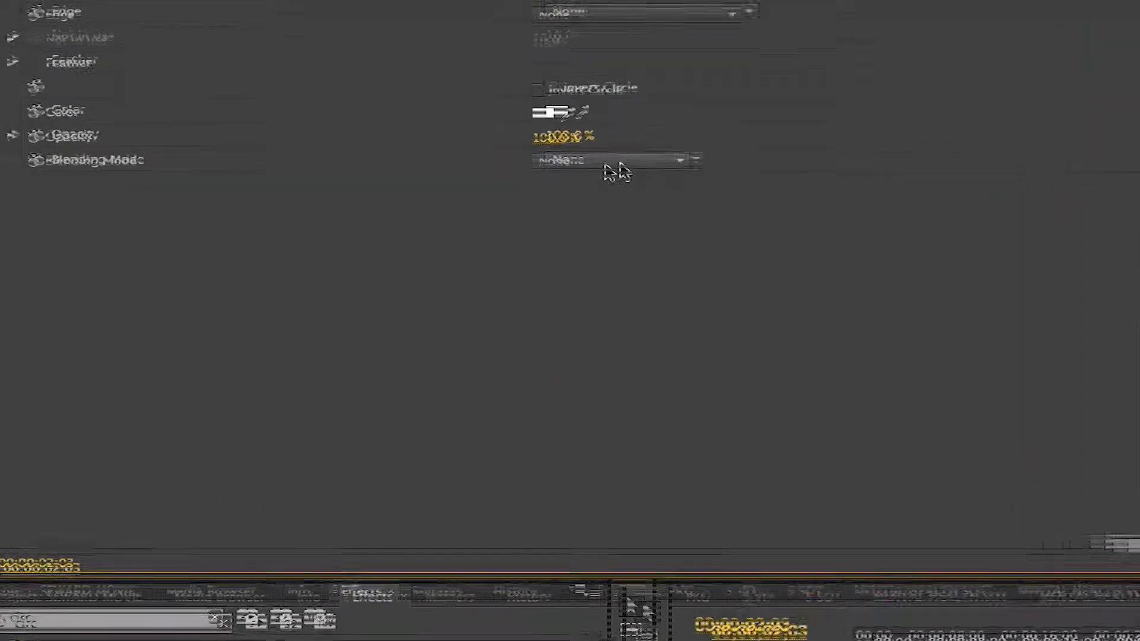
pyautogui.click(137, 197)
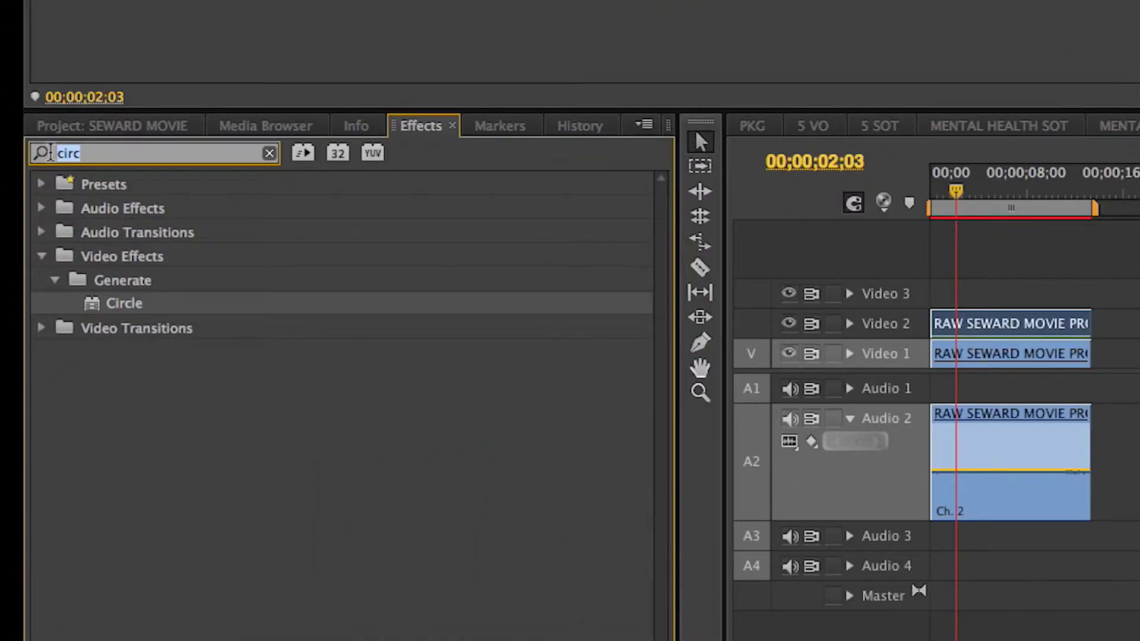
# - Add Gaussian Blur to the Video 1 clip with Blurriness 77.0
pyautogui.write('blur')
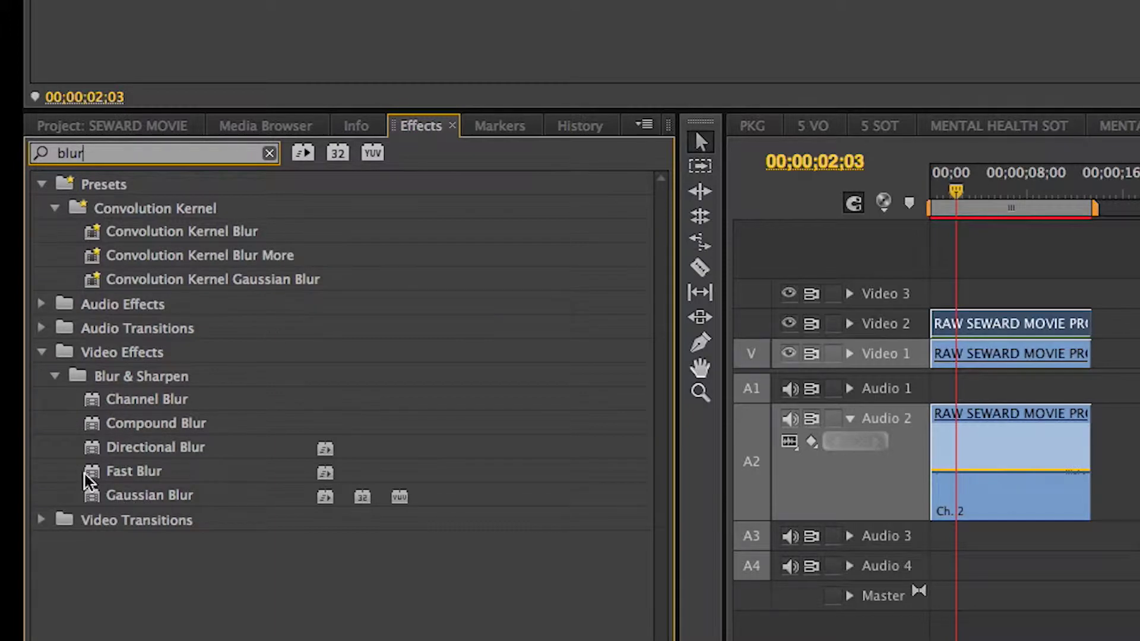
pyautogui.click(95, 497)
pyautogui.moveTo(94, 498); pyautogui.dragTo(991, 365)
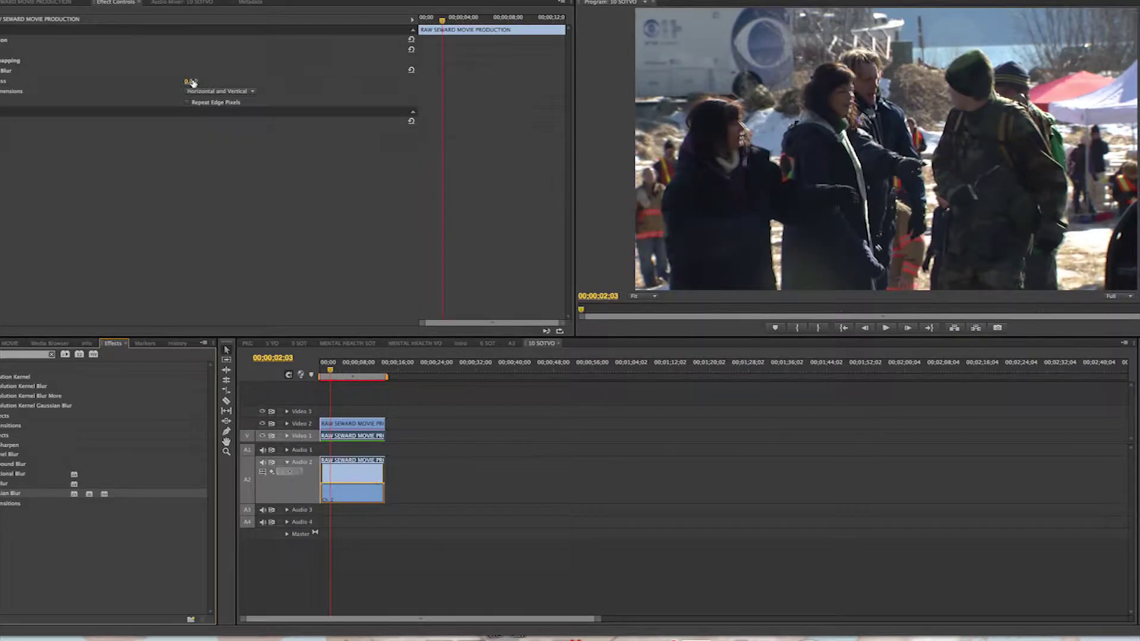
pyautogui.moveTo(192, 83); pyautogui.dragTo(230, 84)
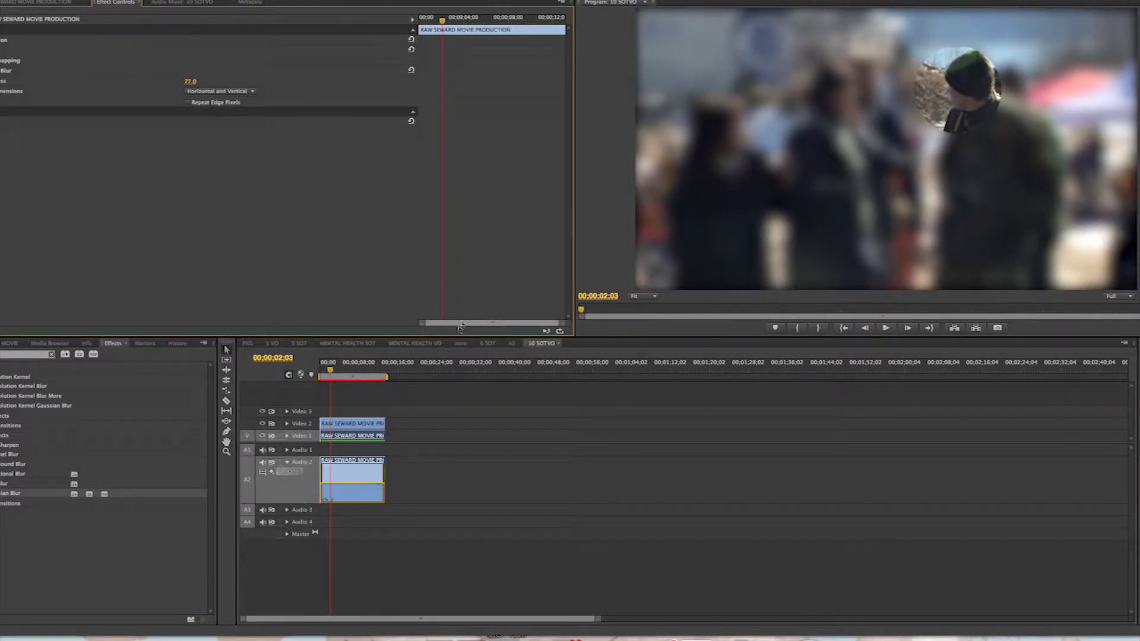
# - Turn on Invert Circle for the Video 2 clip's Circle effect
pyautogui.click(354, 423)
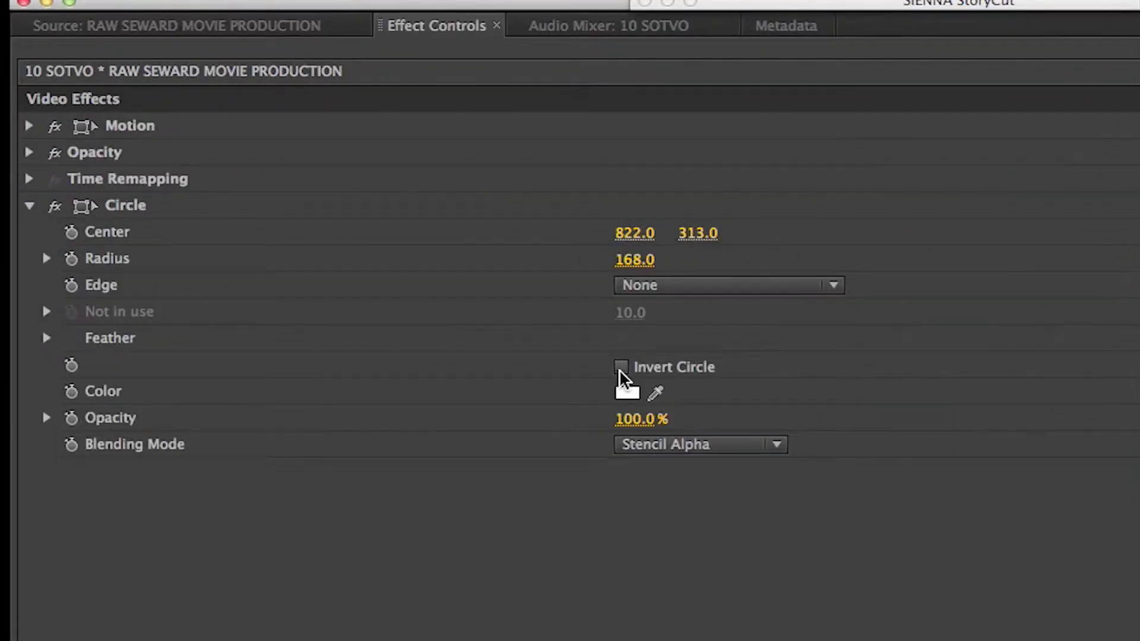
pyautogui.click(620, 368)
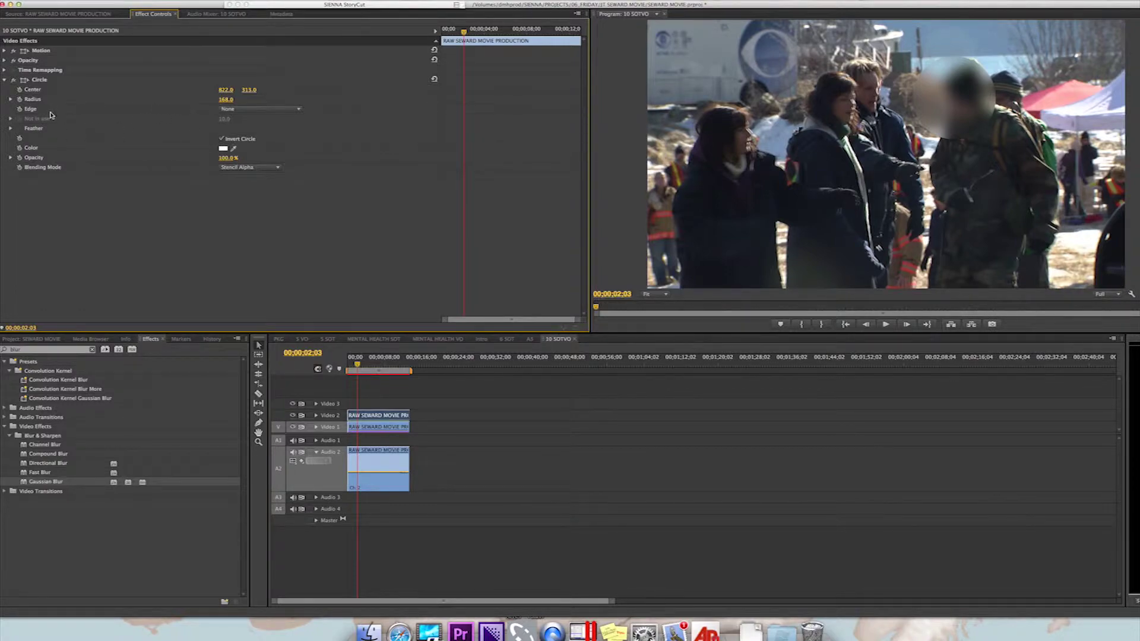
# - Set the circle's Feather Outer Edge to 87.0 and return the playhead to 00;00;00;00
pyautogui.click(10, 128)
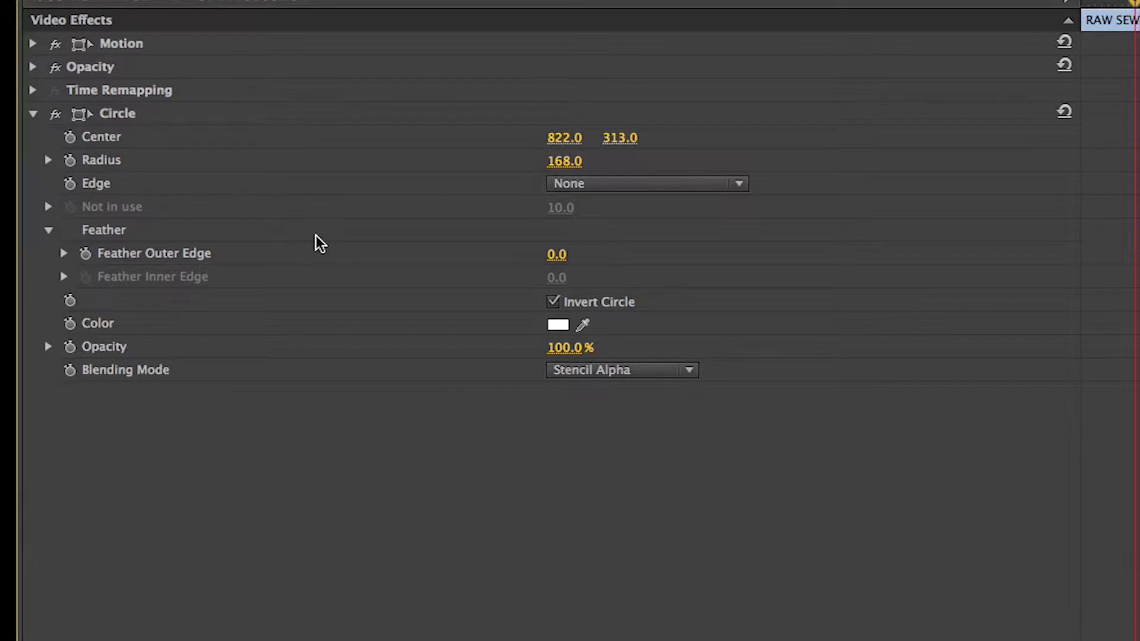
pyautogui.moveTo(558, 255)
pyautogui.mouseDown()
pyautogui.moveTo(579, 256)
pyautogui.moveTo(542, 240)
pyautogui.mouseUp()
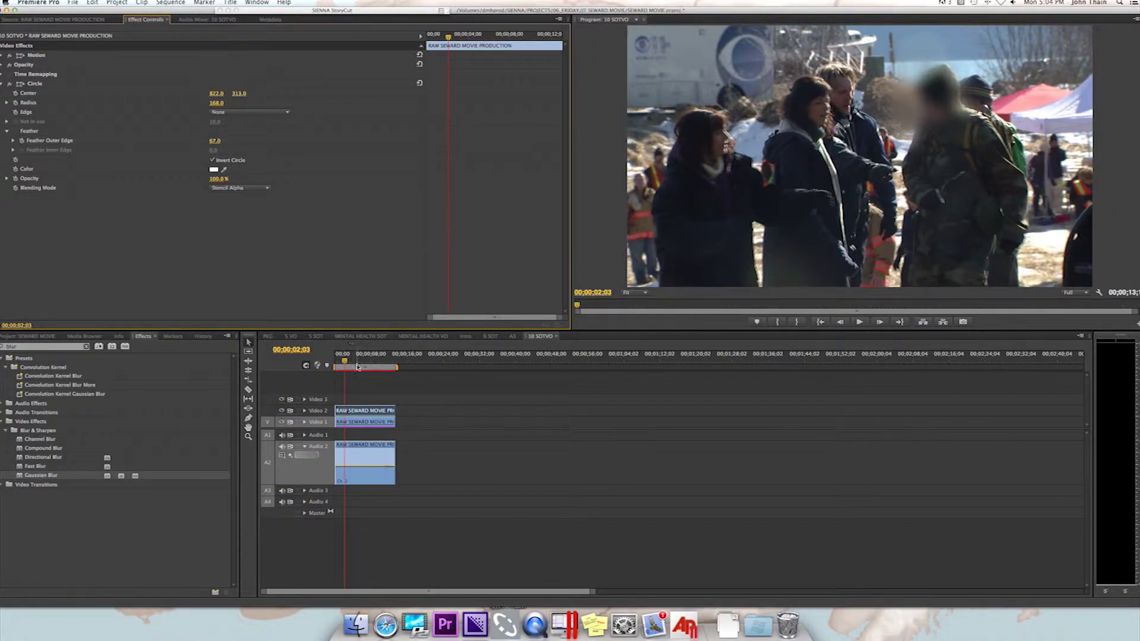
pyautogui.moveTo(357, 359); pyautogui.dragTo(334, 361)
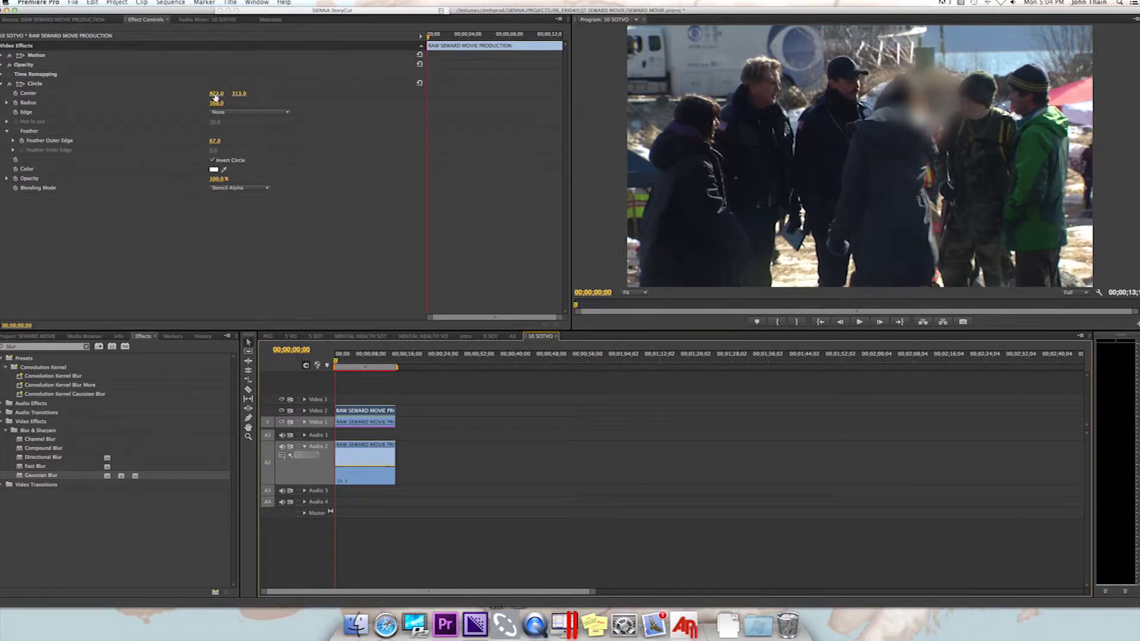
# - Move the blur circle onto the man's face and start Center keyframing, then preview playback
pyautogui.moveTo(215, 95); pyautogui.dragTo(246, 95)
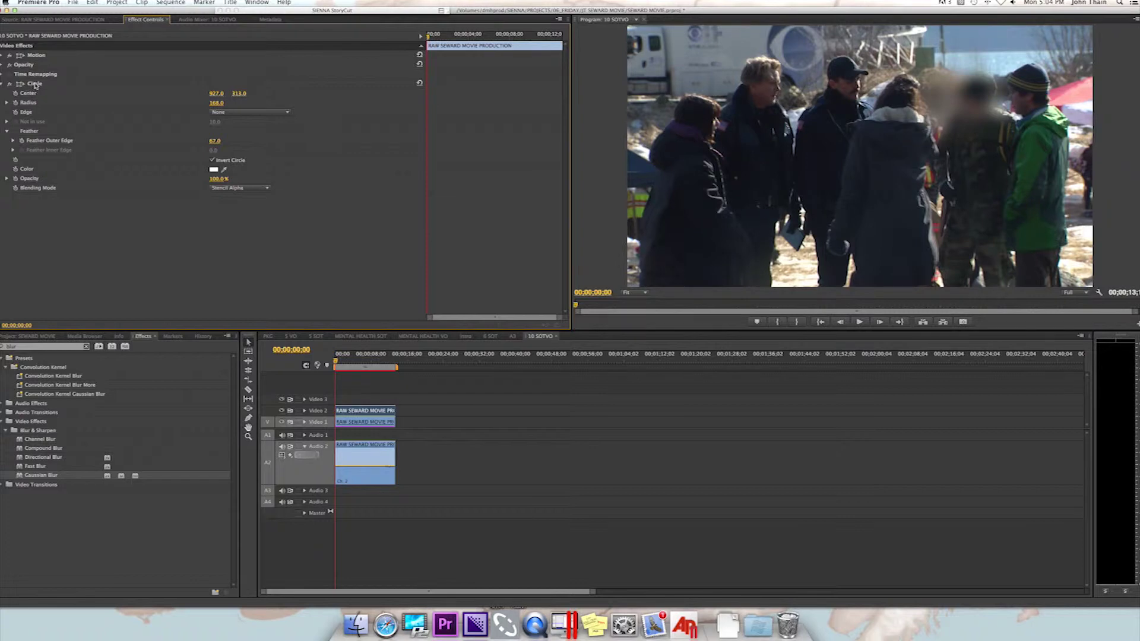
pyautogui.click(16, 94)
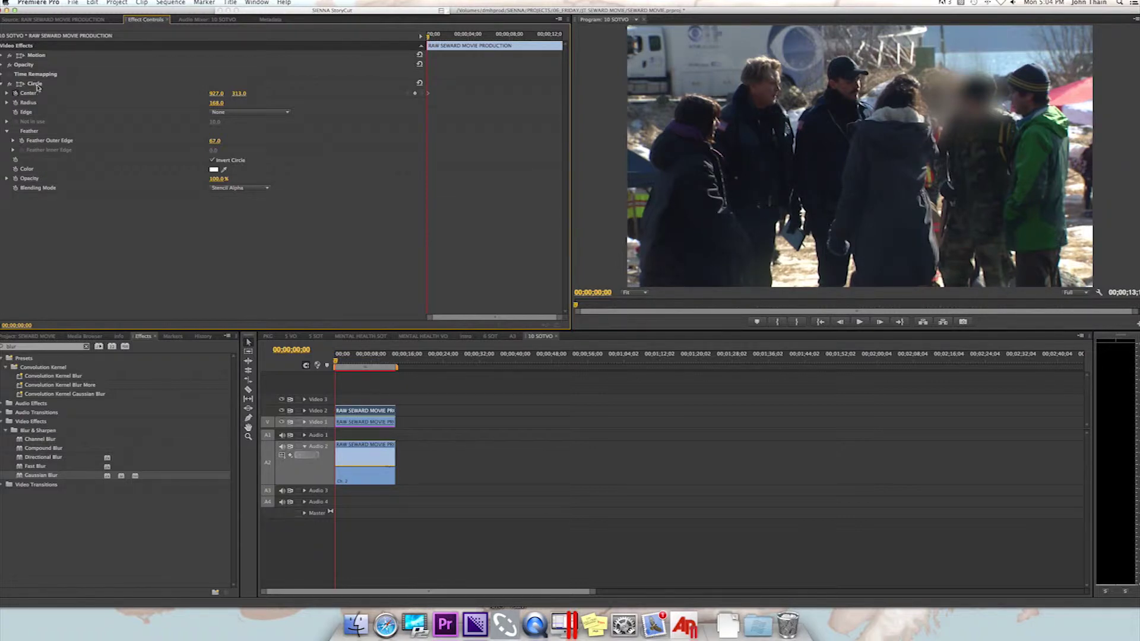
pyautogui.click(34, 84)
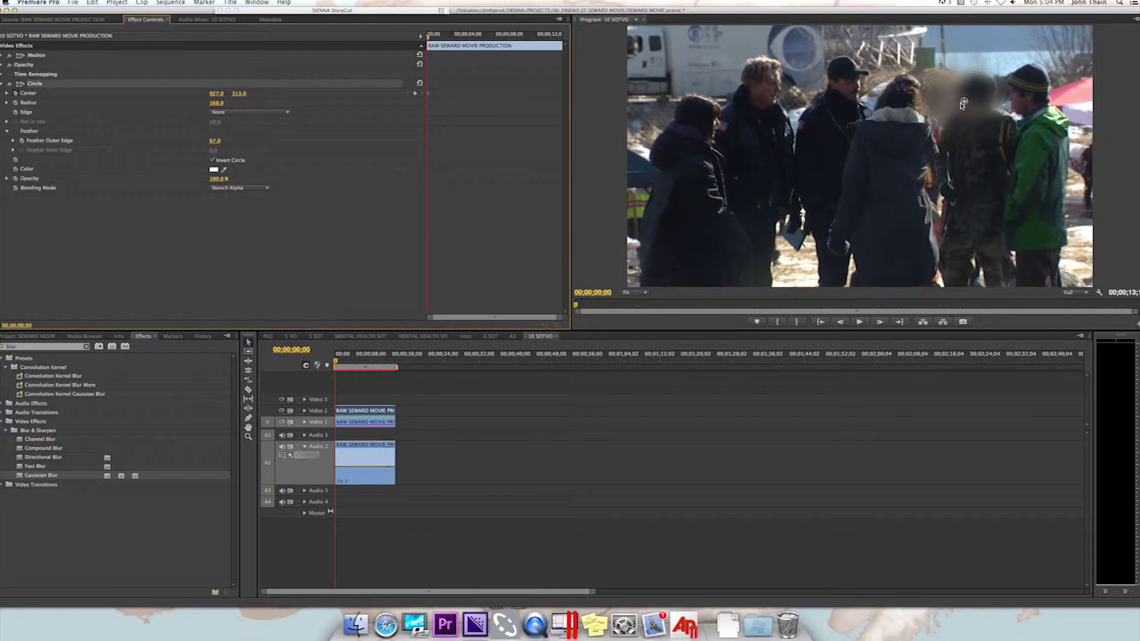
pyautogui.press('space')
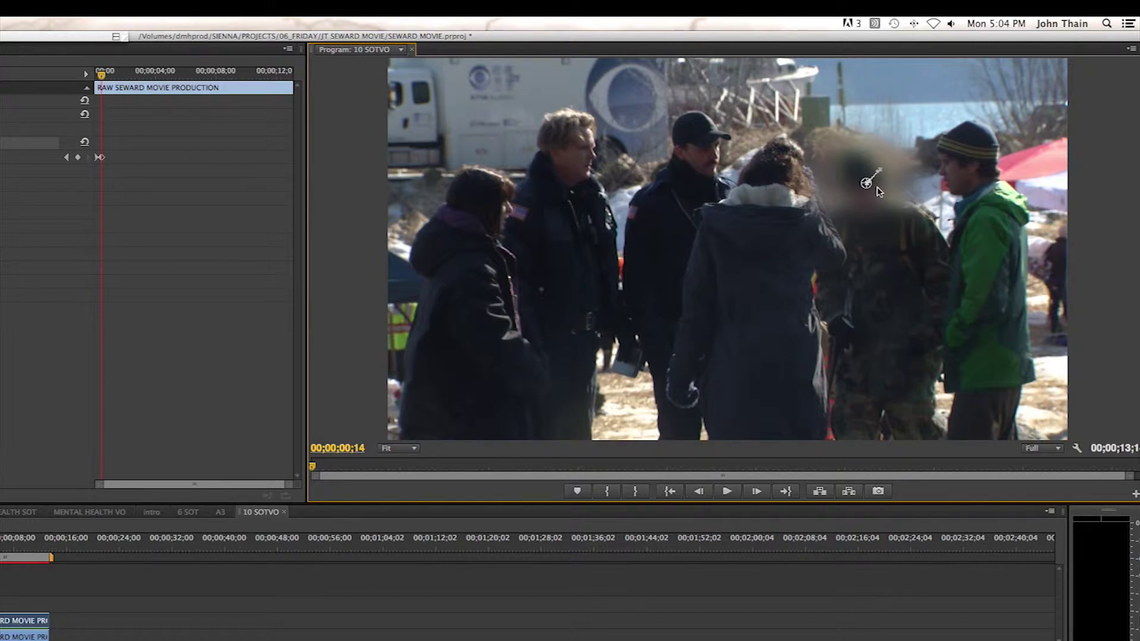
# - Keyframe the circle centre onto the man's face across the first several frame steps
pyautogui.press('Right')
pyautogui.press('Right')
pyautogui.press('Right')
pyautogui.press('Right')
pyautogui.press('Right')
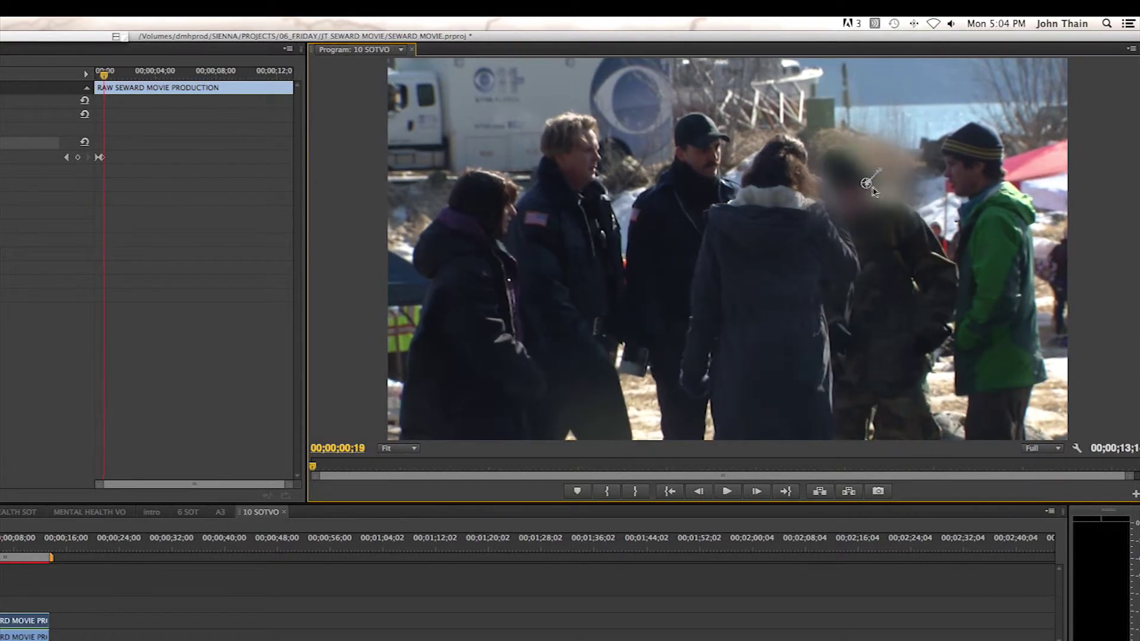
pyautogui.moveTo(866, 187); pyautogui.dragTo(852, 192)
pyautogui.press('Right')
pyautogui.press('Right')
pyautogui.press('Right')
pyautogui.press('Right')
pyautogui.press('Right')
pyautogui.press('Right')
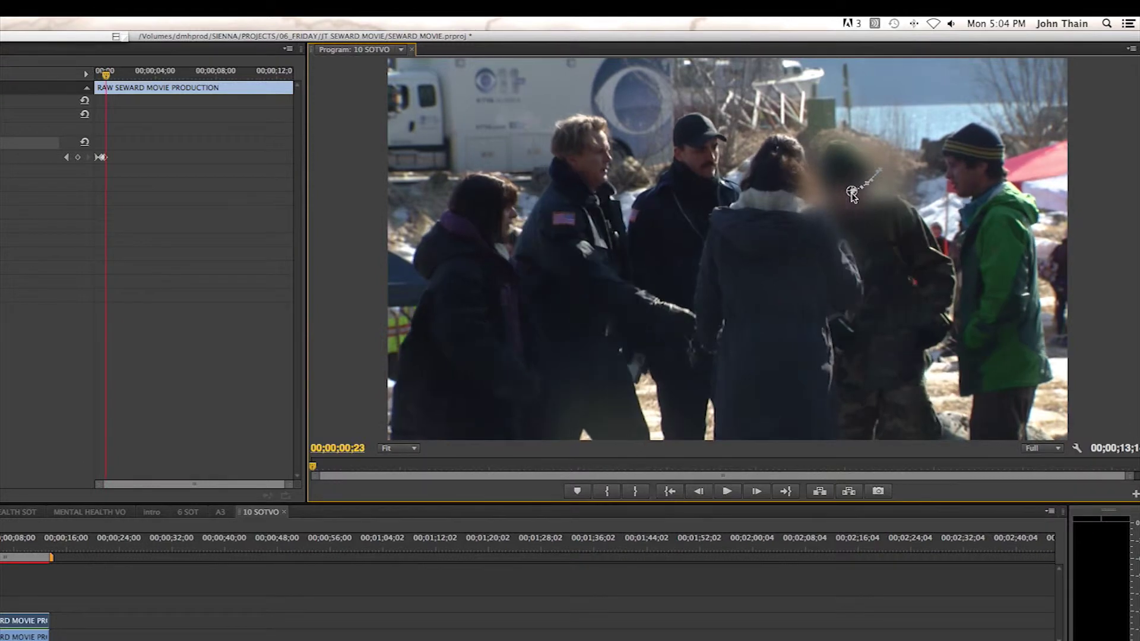
pyautogui.moveTo(850, 193); pyautogui.dragTo(856, 195)
pyautogui.press('Right')
pyautogui.press('Right')
pyautogui.press('Right')
pyautogui.press('Right')
pyautogui.press('Right')
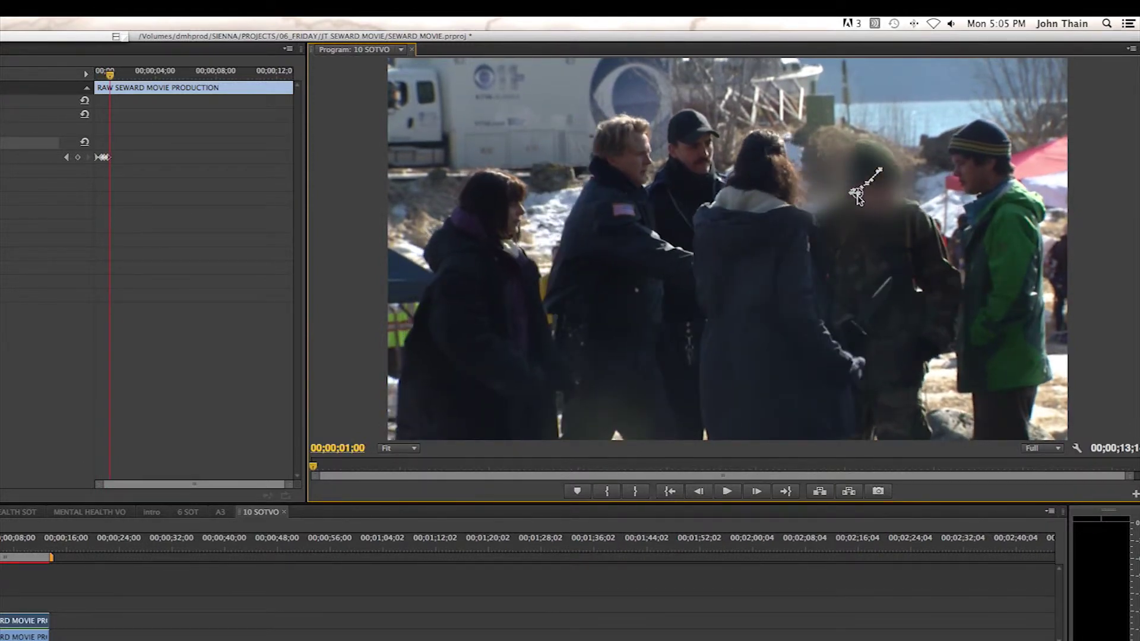
pyautogui.moveTo(857, 196); pyautogui.dragTo(880, 196)
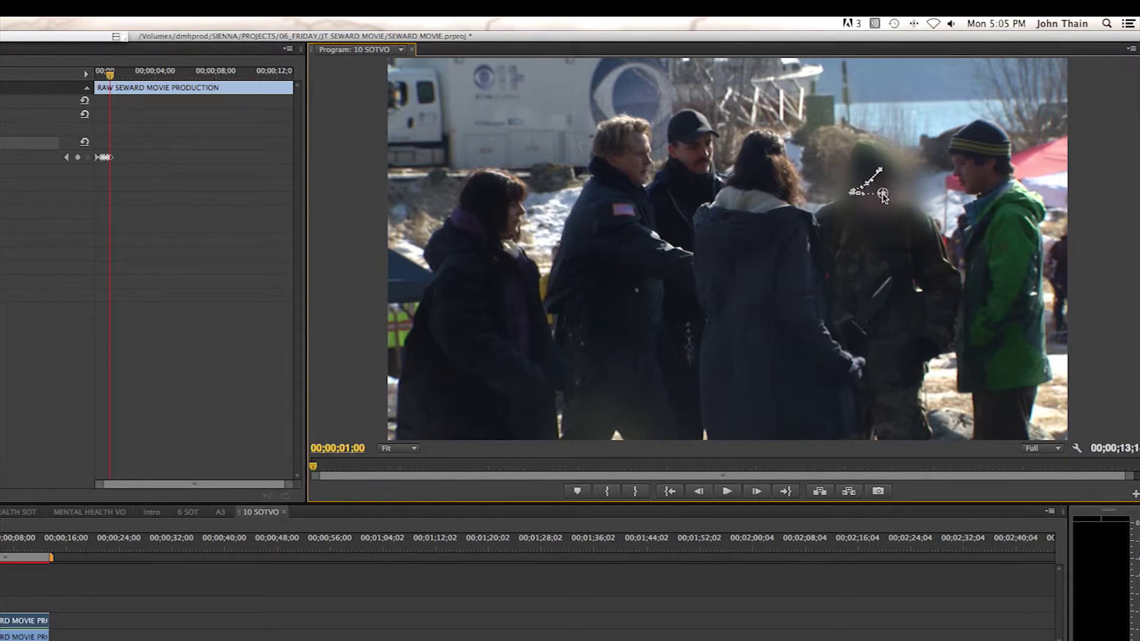
pyautogui.press('Right')
pyautogui.press('Right')
pyautogui.press('Right')
pyautogui.press('Right')
pyautogui.press('Right')
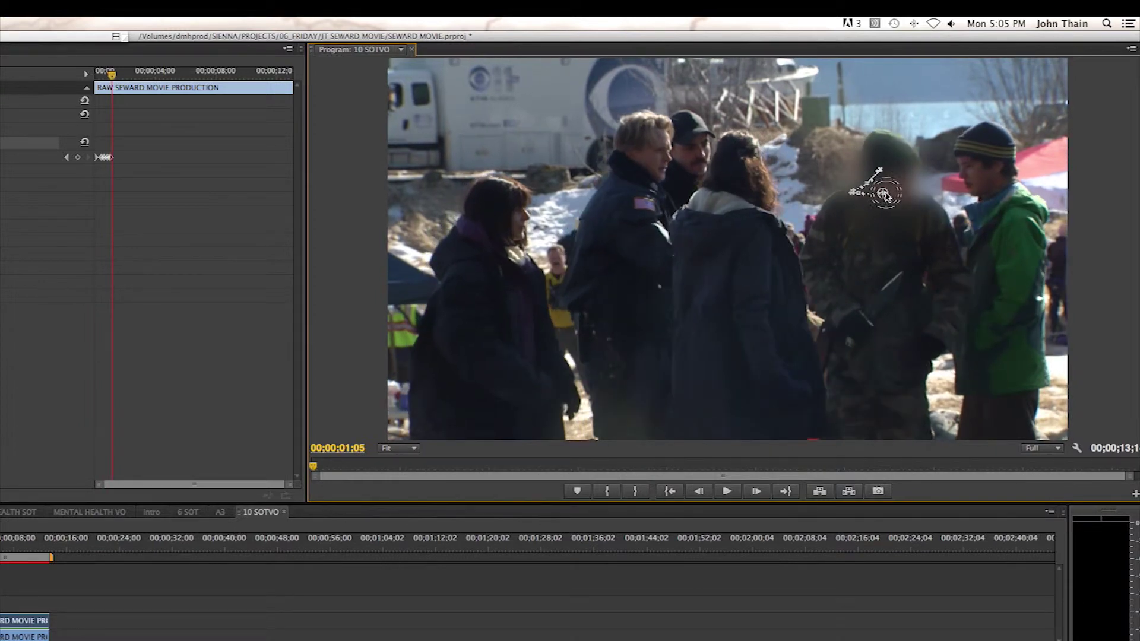
pyautogui.moveTo(884, 195)
pyautogui.mouseDown()
pyautogui.moveTo(917, 185)
pyautogui.moveTo(906, 189)
pyautogui.mouseUp()
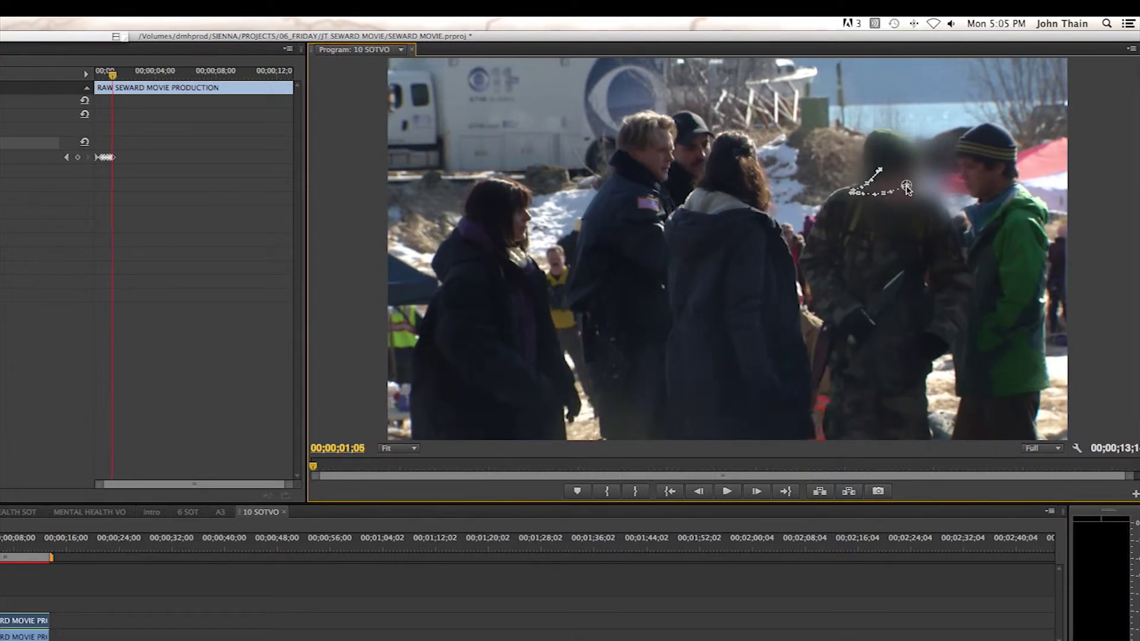
pyautogui.press('Right')
pyautogui.press('Right')
pyautogui.press('Right')
pyautogui.press('Right')
pyautogui.press('Right')
pyautogui.press('Right')
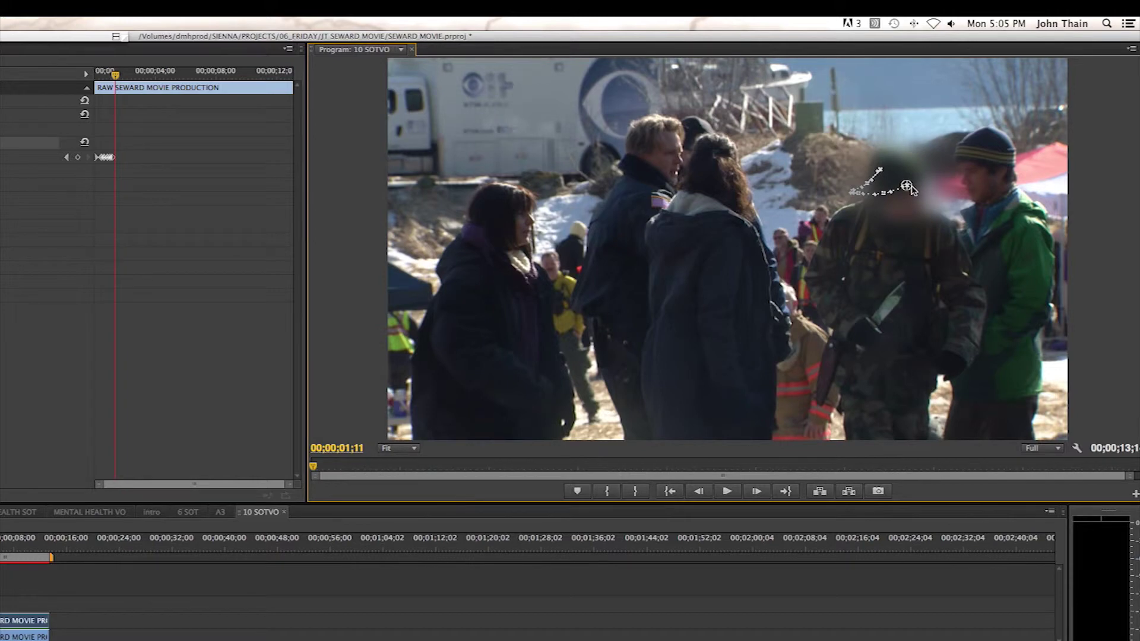
pyautogui.moveTo(908, 188); pyautogui.dragTo(912, 201)
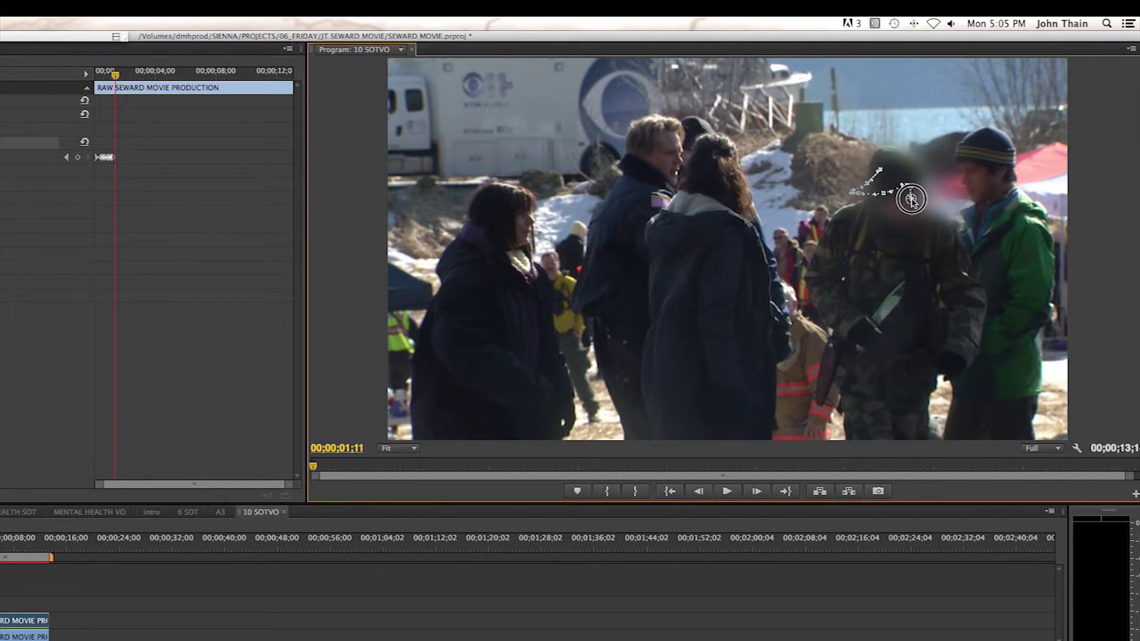
# - Continue keyframing the circle centre on the face through 00;00;02;11, then deselect the clip
pyautogui.press('Right')
pyautogui.press('Right')
pyautogui.press('Right')
pyautogui.press('Right')
pyautogui.press('Right')
pyautogui.press('Right')
pyautogui.press('Right')
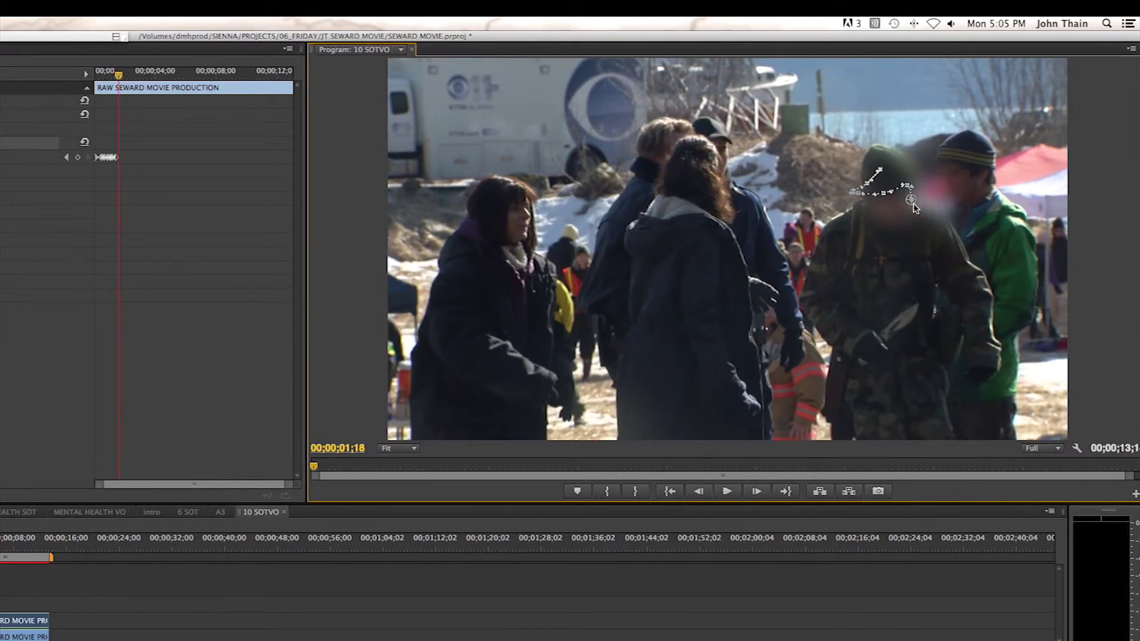
pyautogui.click(908, 202)
pyautogui.press('Right')
pyautogui.press('Right')
pyautogui.press('Right')
pyautogui.press('Right')
pyautogui.press('Right')
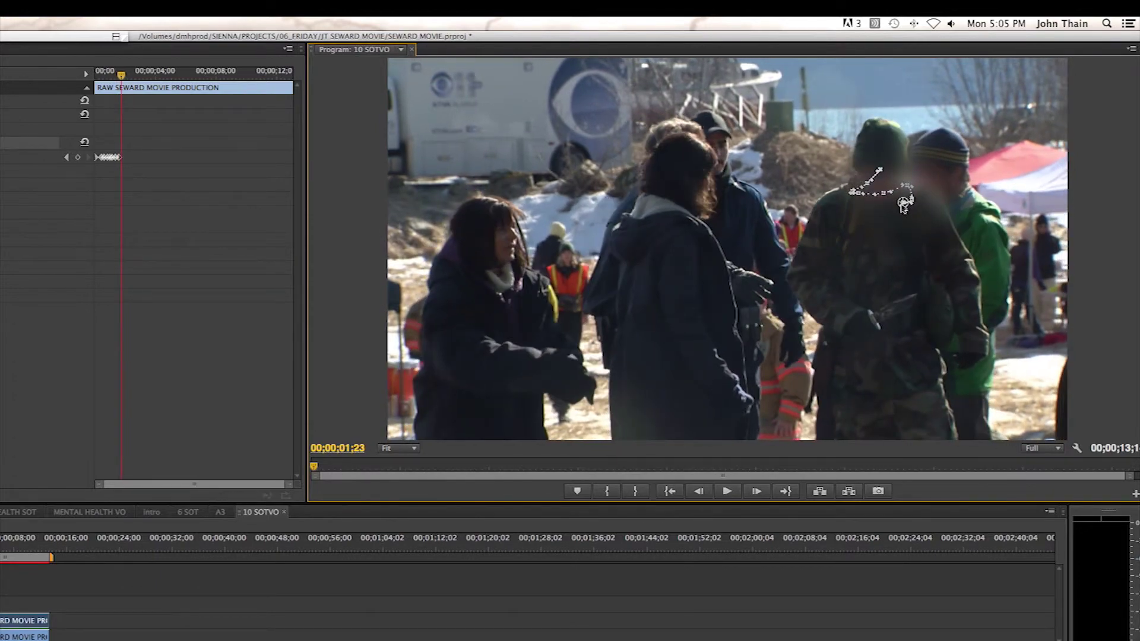
pyautogui.moveTo(899, 199); pyautogui.dragTo(879, 183)
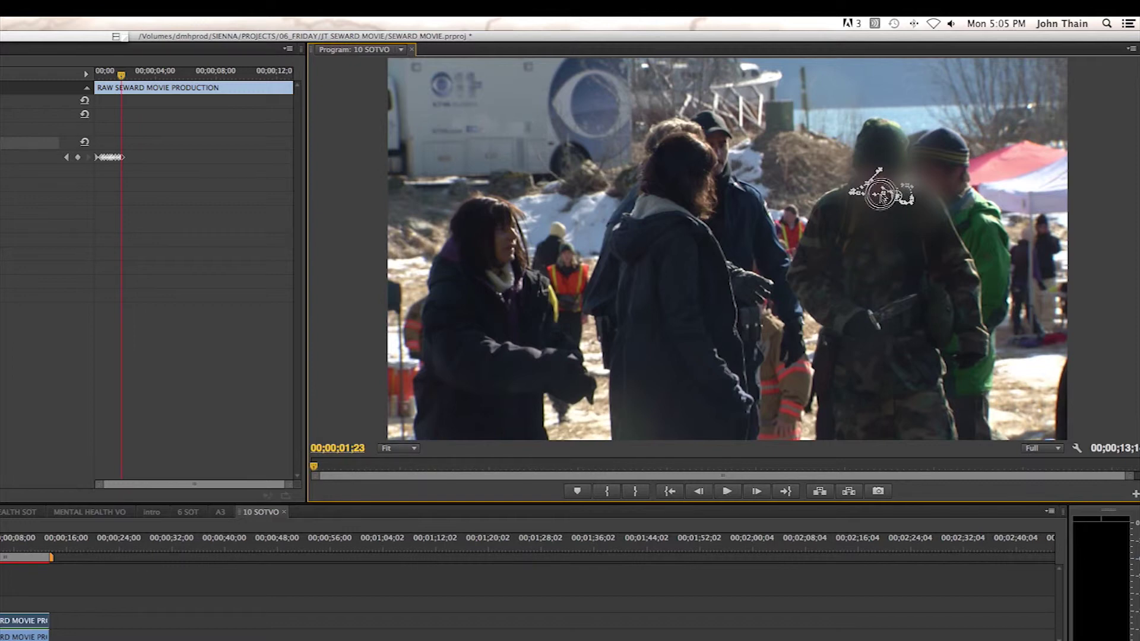
pyautogui.moveTo(880, 195); pyautogui.dragTo(878, 229)
pyautogui.moveTo(895, 198); pyautogui.dragTo(872, 180)
pyautogui.press('Right')
pyautogui.press('Right')
pyautogui.press('Right')
pyautogui.press('Right')
pyautogui.press('Right')
pyautogui.press('Right')
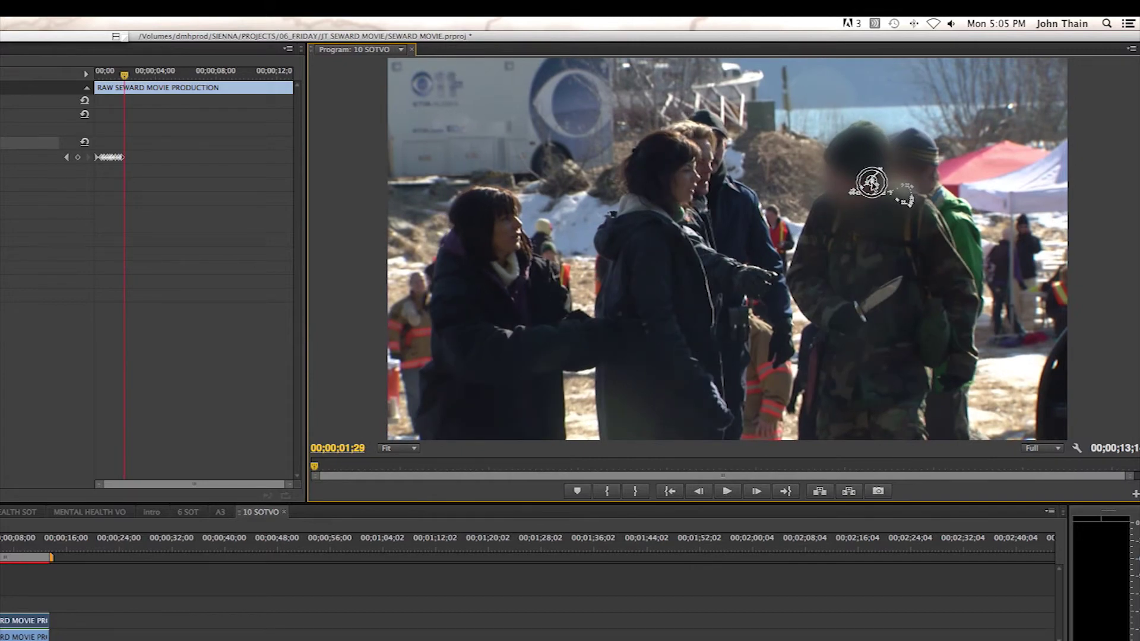
pyautogui.moveTo(870, 182); pyautogui.dragTo(843, 181)
pyautogui.press('Right')
pyautogui.press('Right')
pyautogui.press('Right')
pyautogui.press('Right')
pyautogui.press('Right')
pyautogui.press('Right')
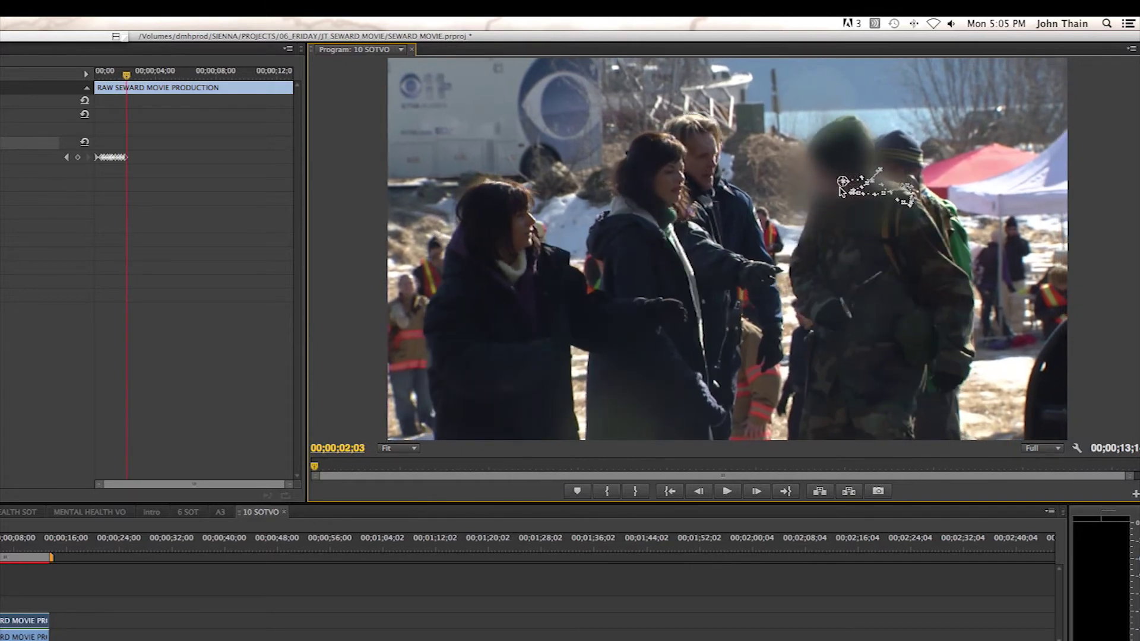
pyautogui.moveTo(837, 186); pyautogui.dragTo(825, 181)
pyautogui.press('Right')
pyautogui.press('Right')
pyautogui.press('Right')
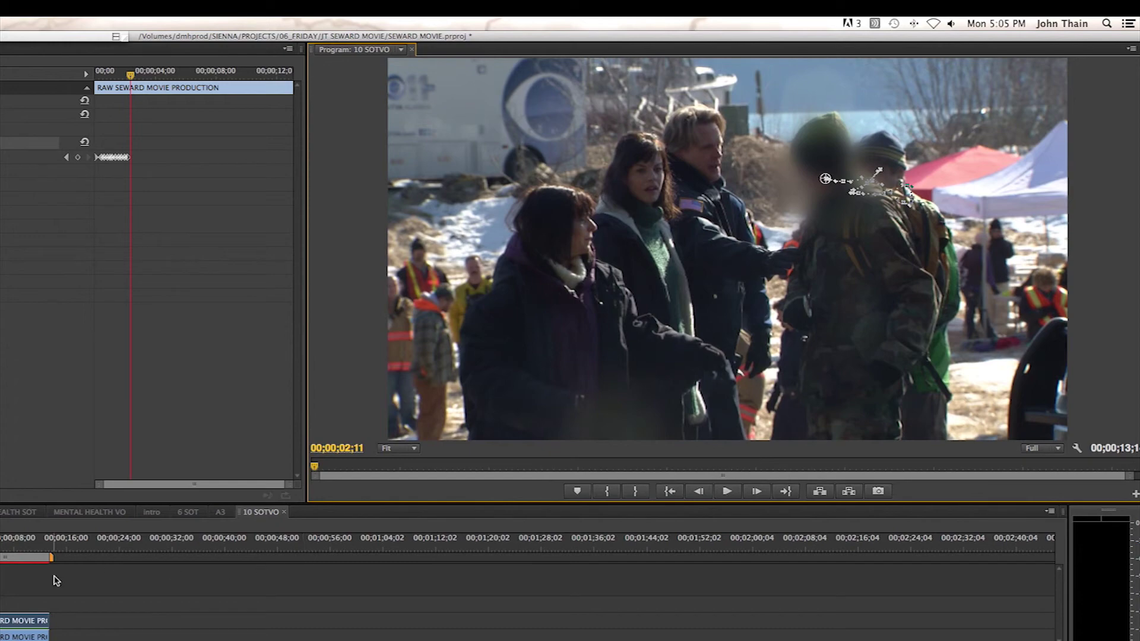
pyautogui.click(57, 581)
# - Play the sequence from the start to check the blur stays on the face
pyautogui.press('Home')
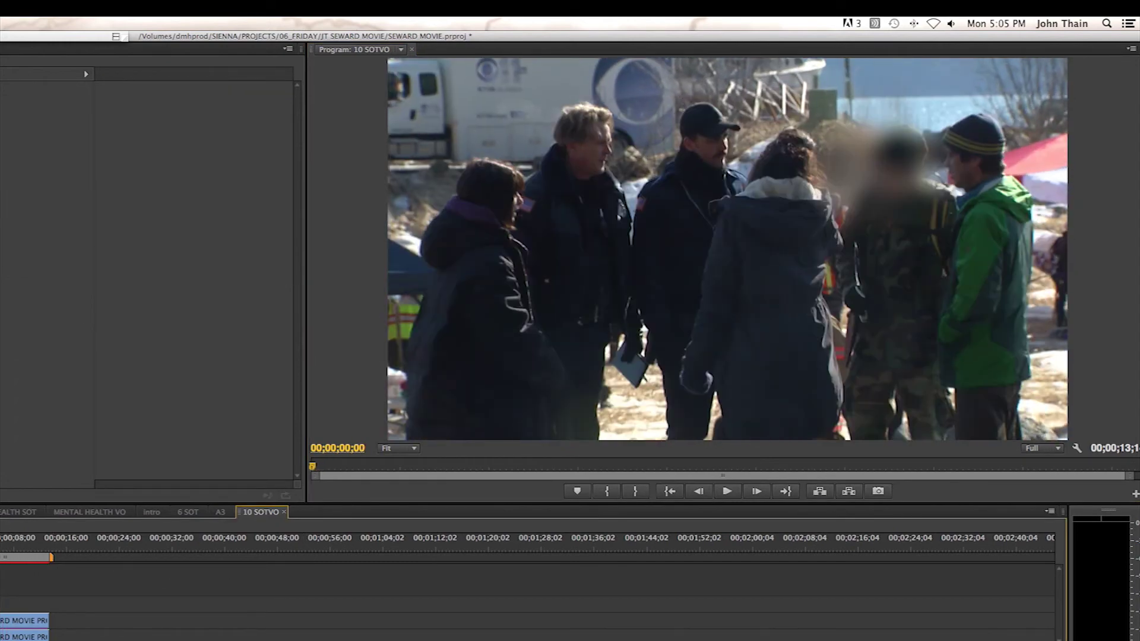
pyautogui.press('space')
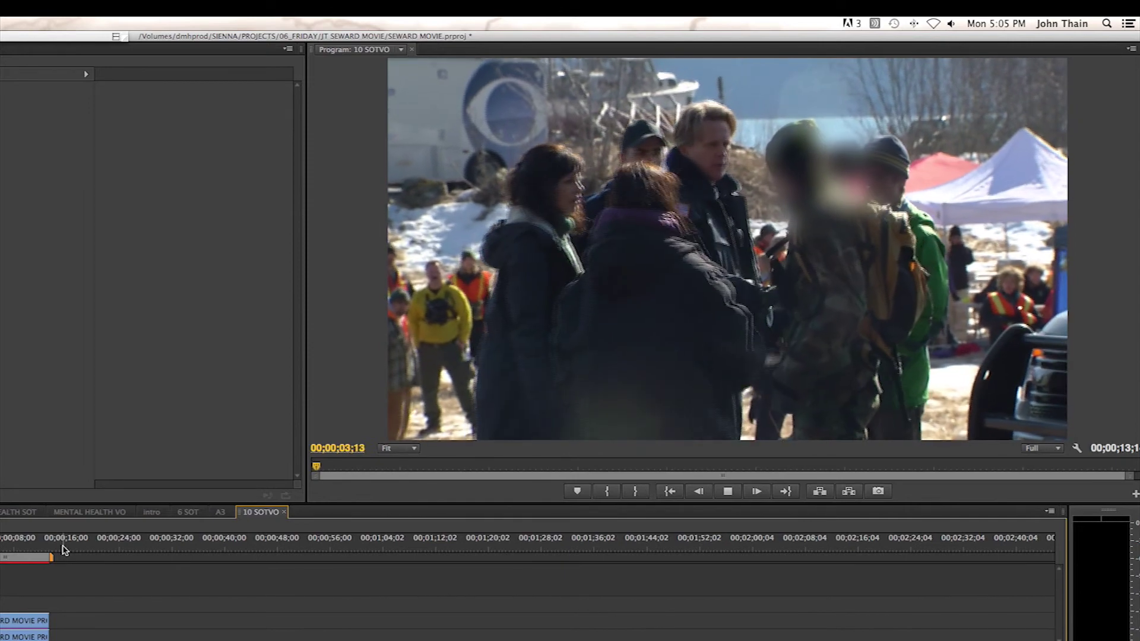
pyautogui.press('space')
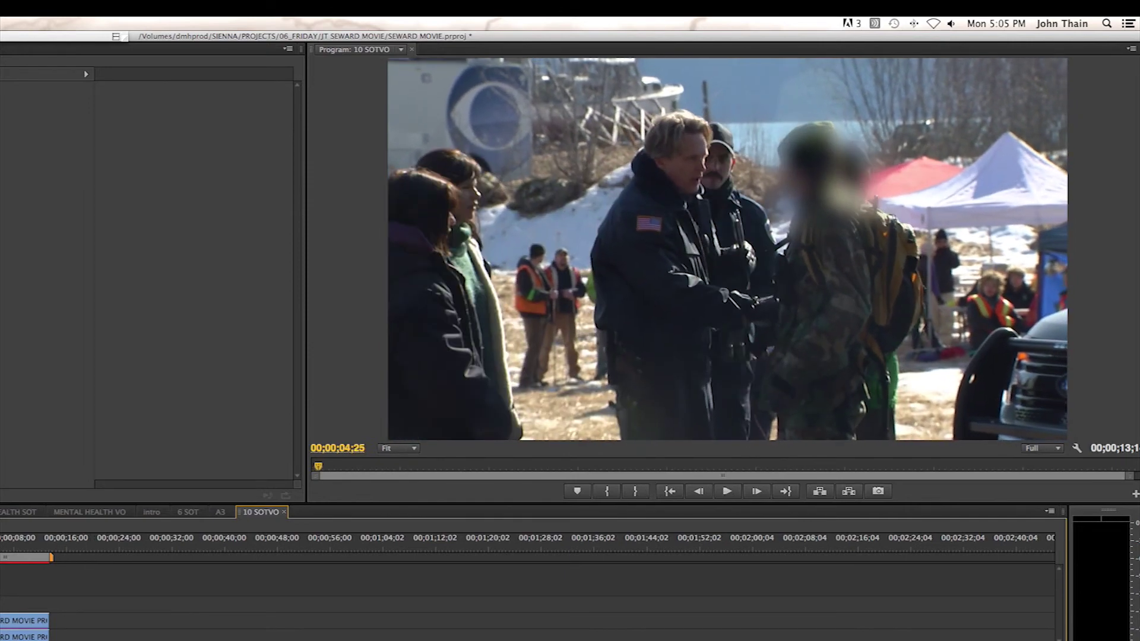